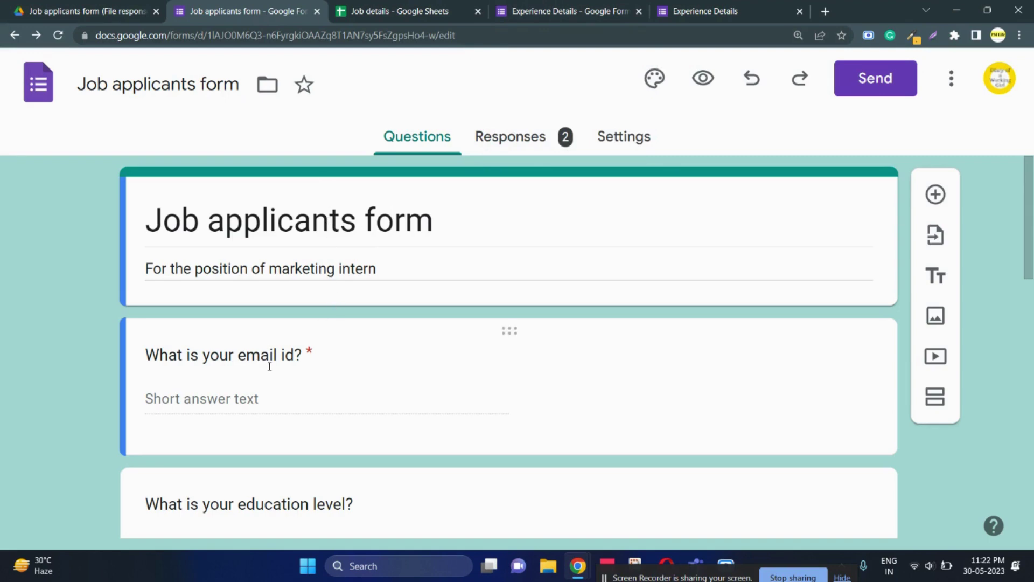
# - Review the Job applicants form's questions and response summary, and view its linked Job details spreadsheet
pyautogui.scroll(-4, 269, 366)
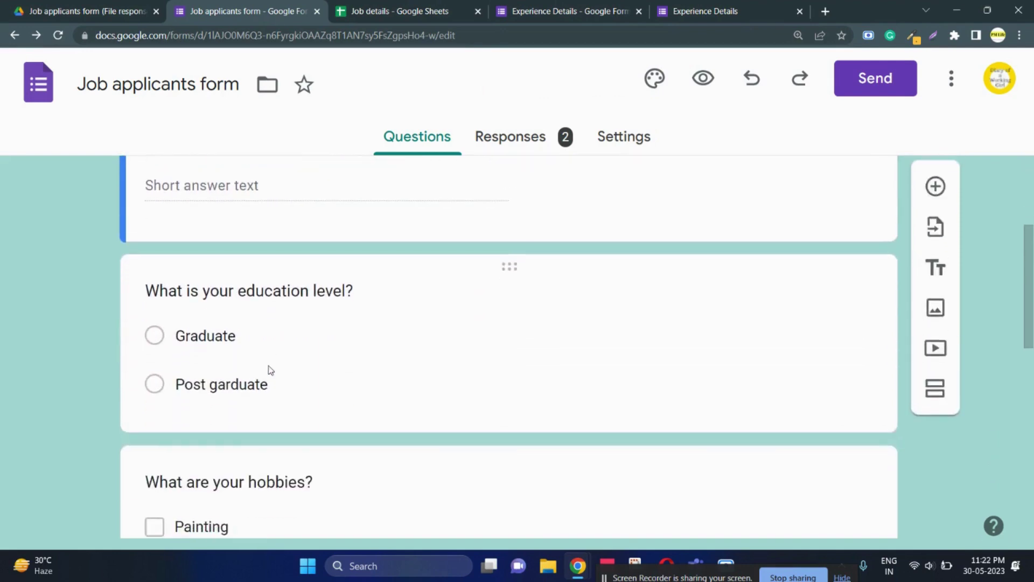
pyautogui.scroll(-1, 270, 370)
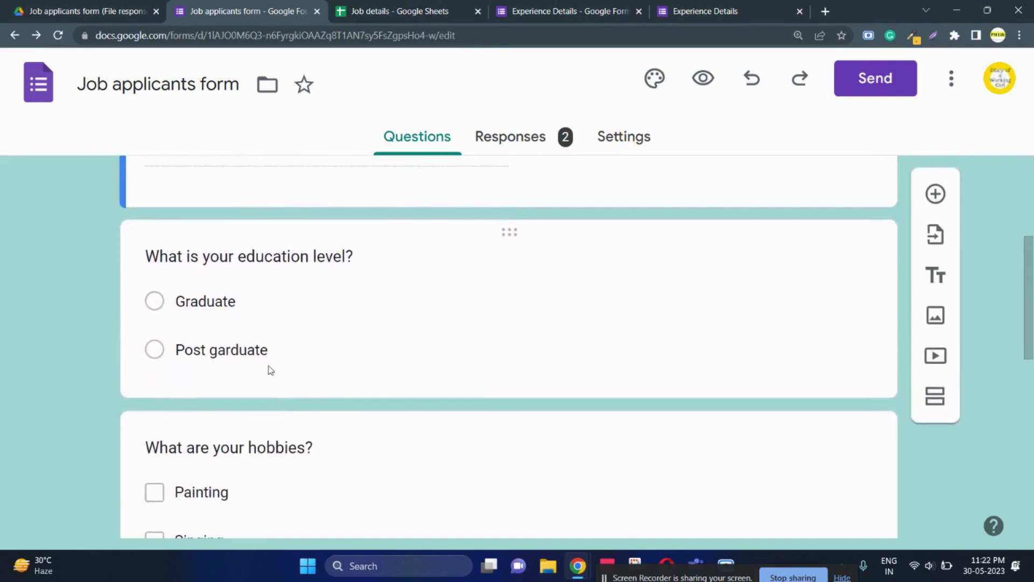
pyautogui.click(528, 126)
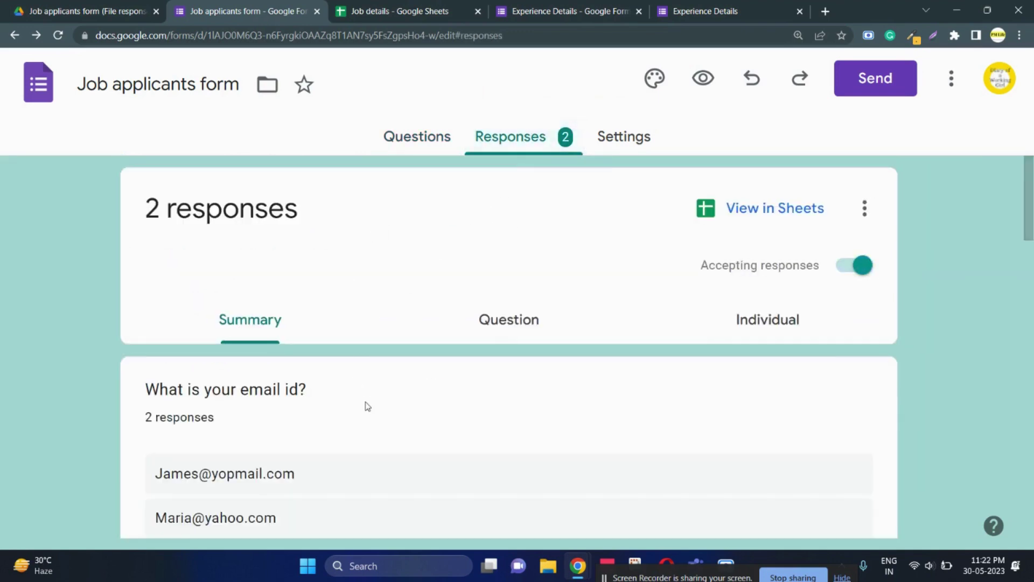
pyautogui.scroll(-4, 364, 407)
pyautogui.scroll(4, 365, 406)
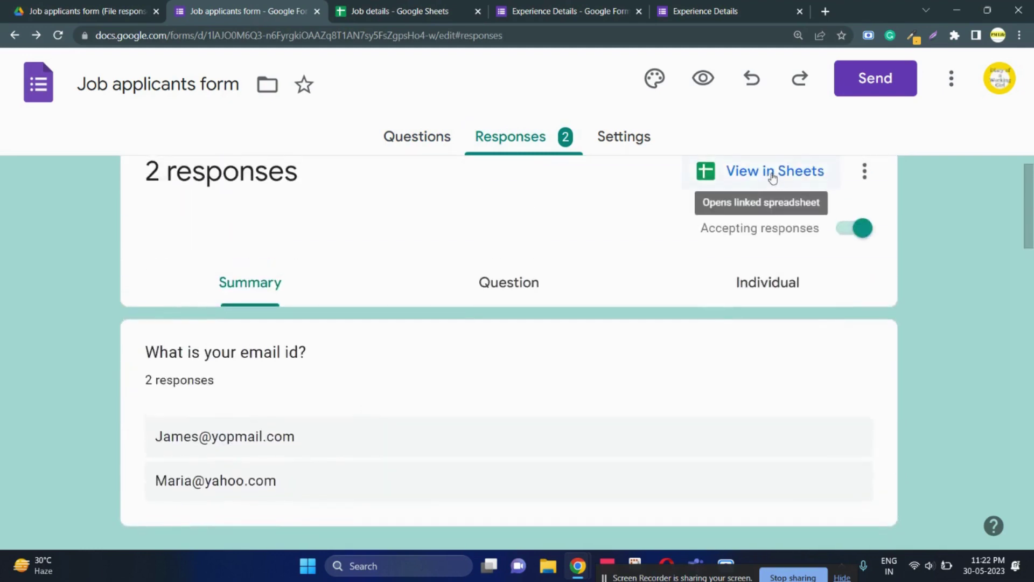
pyautogui.click(405, 8)
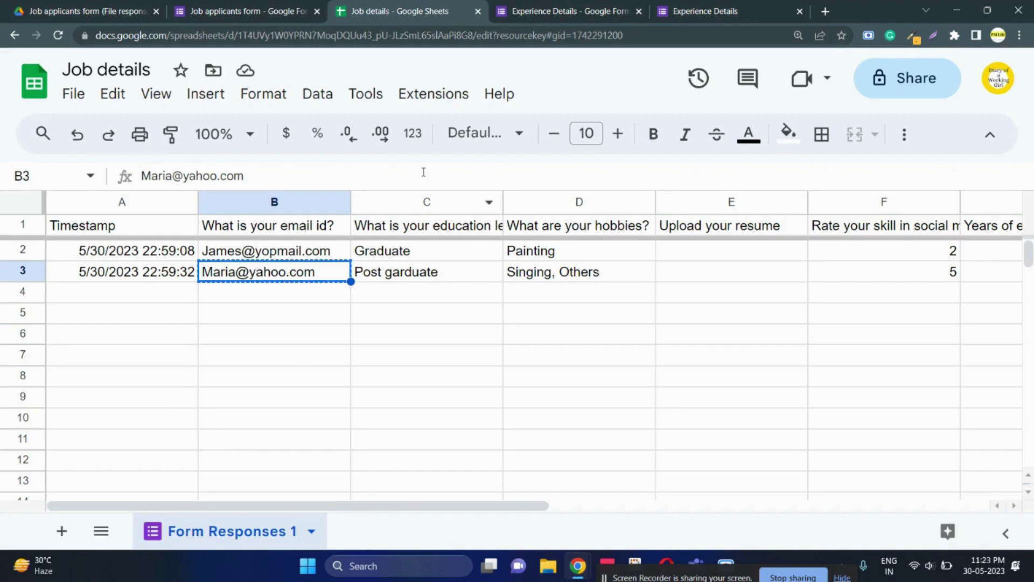
# - Examine the Experience Details form's email and work experience questions, and open its responses
pyautogui.click(571, 7)
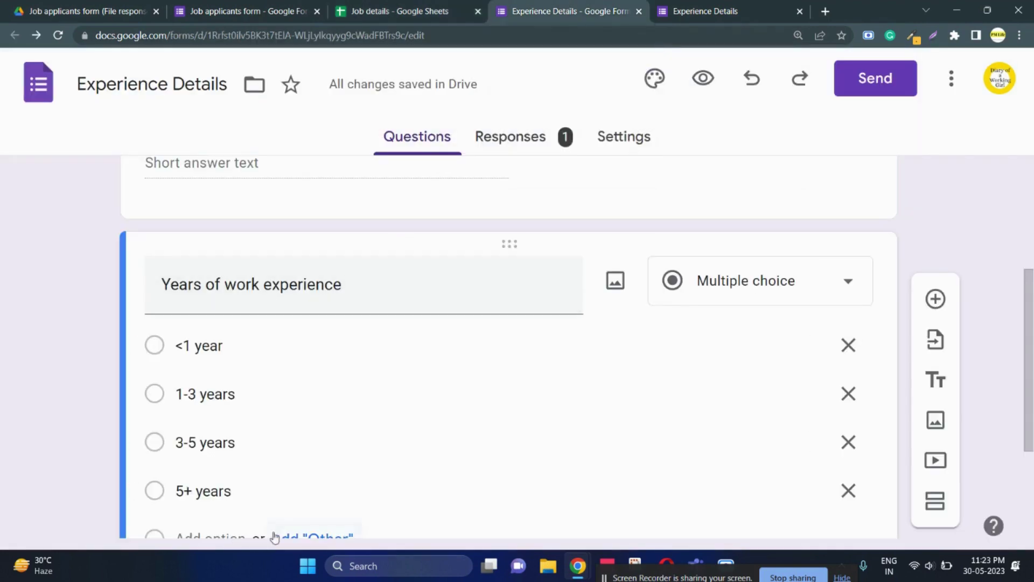
pyautogui.scroll(-1, 289, 493)
pyautogui.scroll(1, 291, 499)
pyautogui.hotkey('ctrl', 'a')
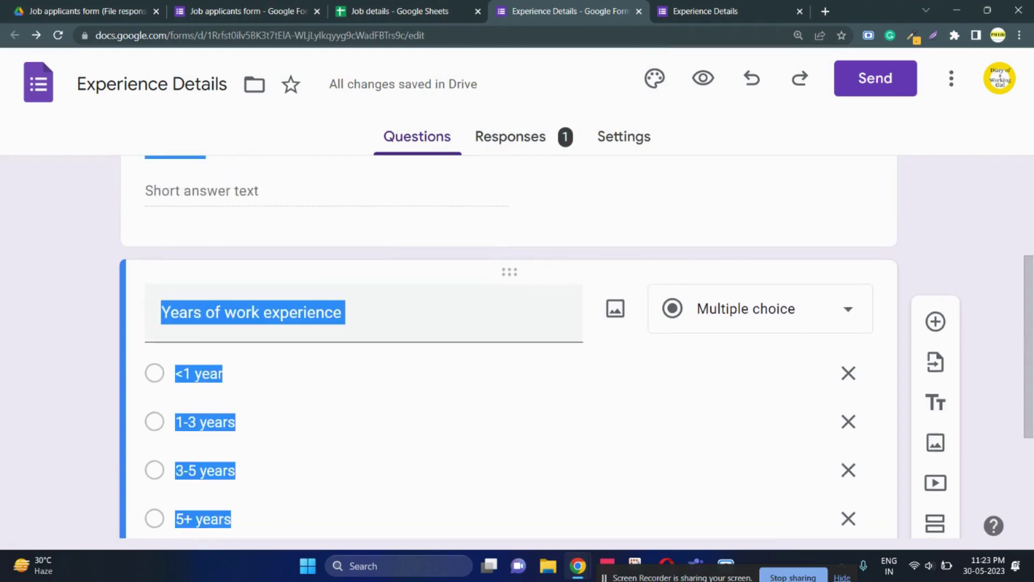
pyautogui.click(44, 353)
pyautogui.scroll(2, 44, 355)
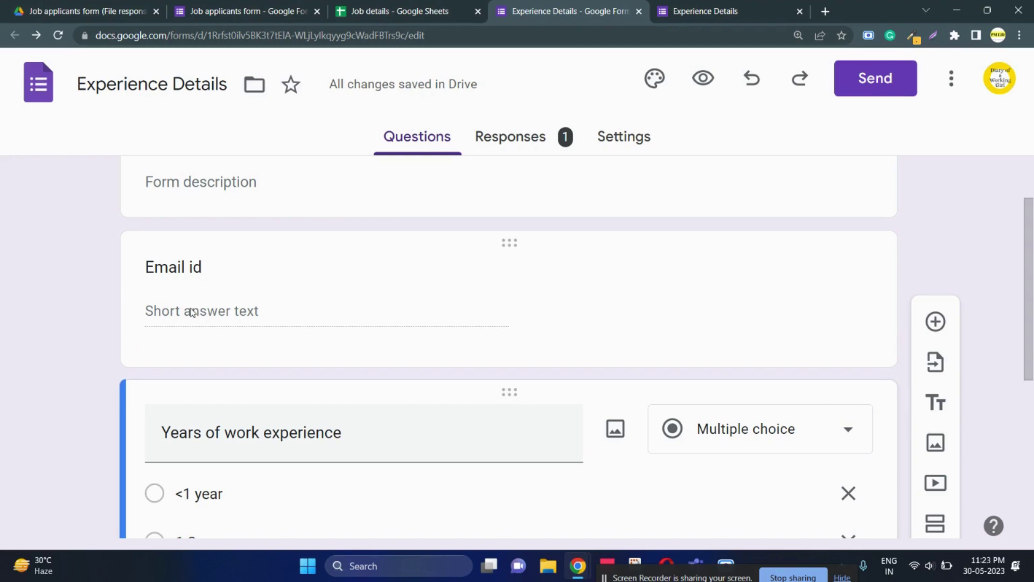
pyautogui.scroll(-1, 214, 330)
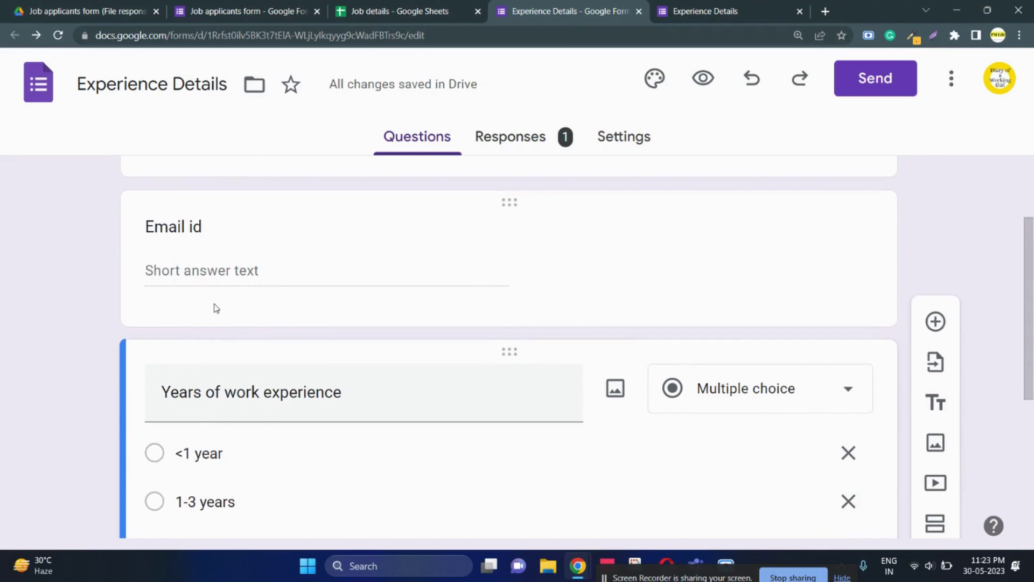
pyautogui.scroll(-3, 216, 308)
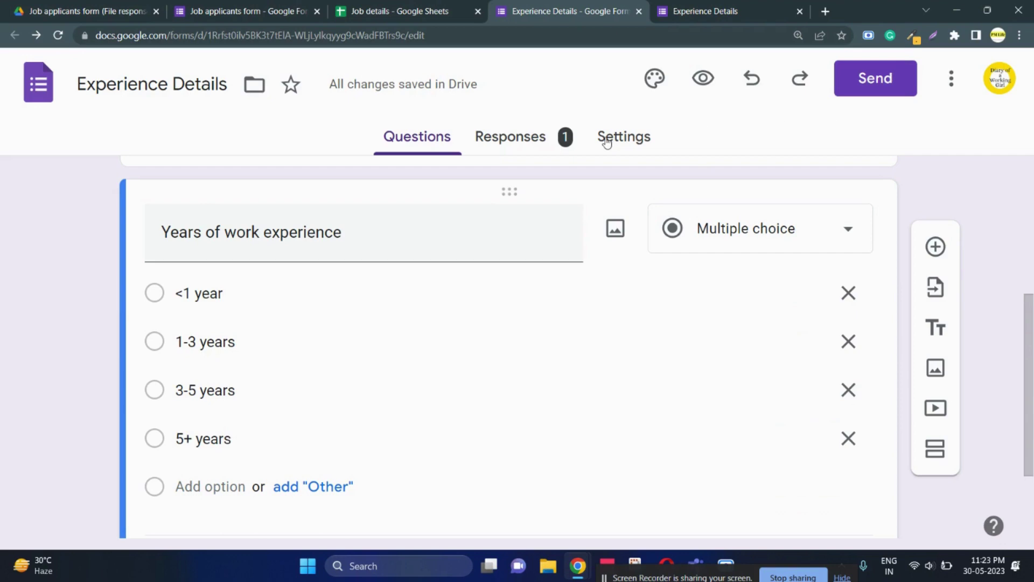
pyautogui.click(539, 143)
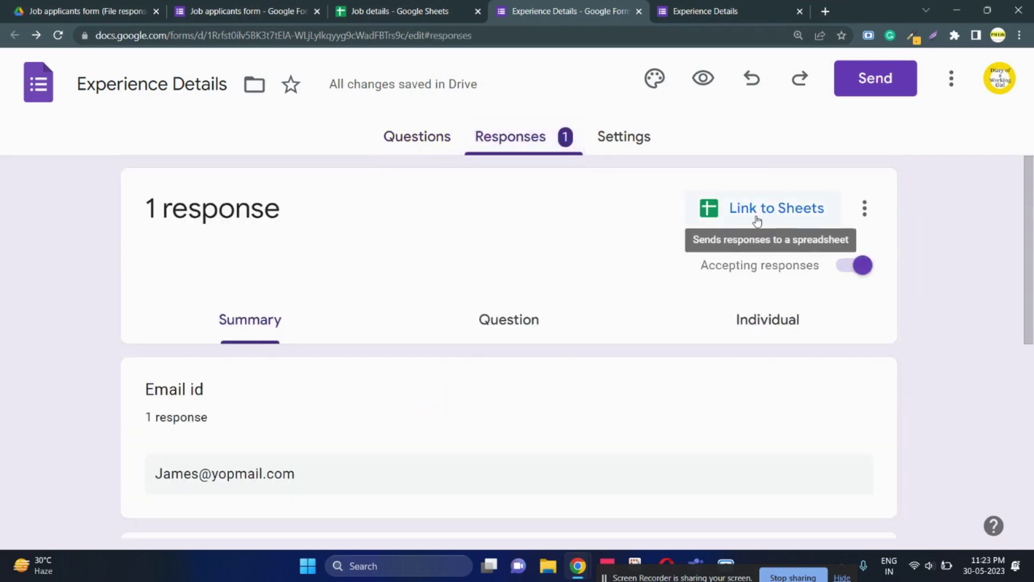
pyautogui.click(765, 218)
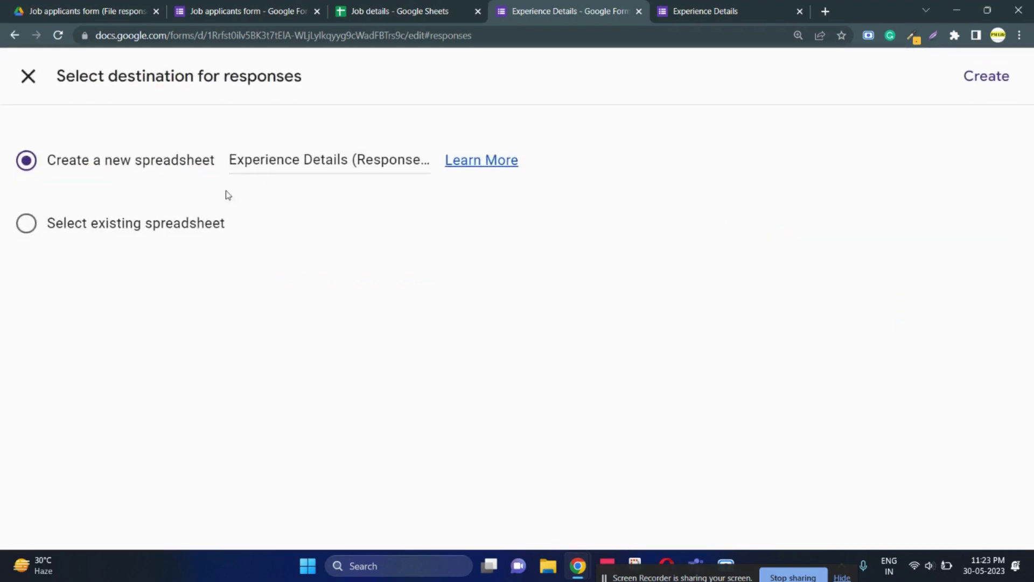
pyautogui.click(22, 223)
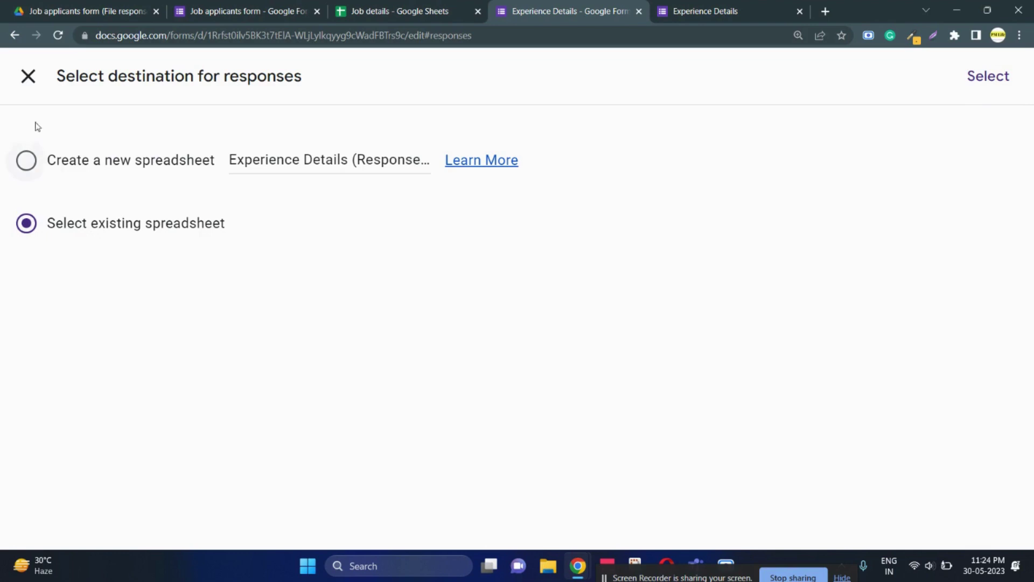
pyautogui.click(28, 75)
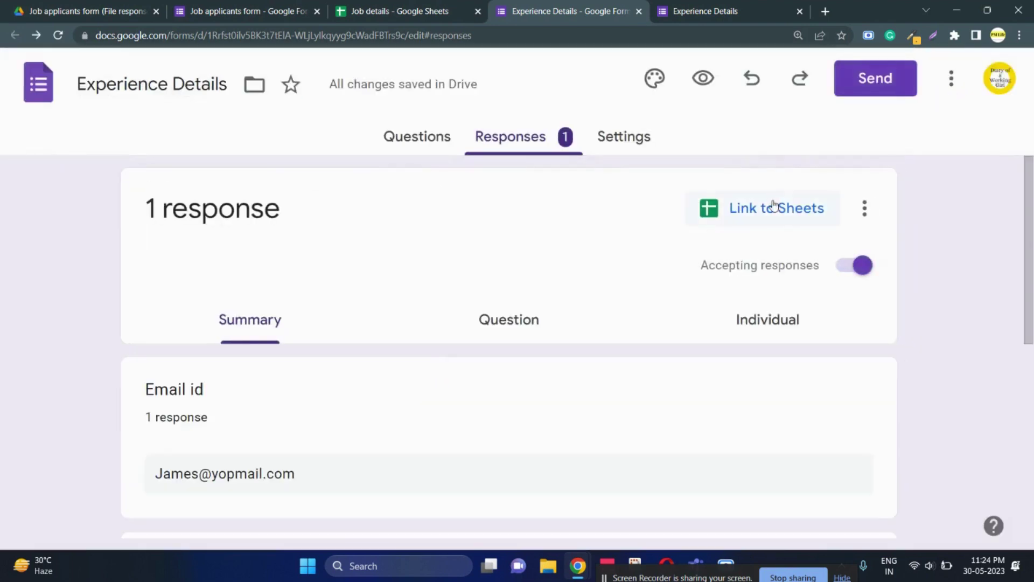
# - Link the Experience Details form's responses to the existing Job details spreadsheet
pyautogui.click(774, 205)
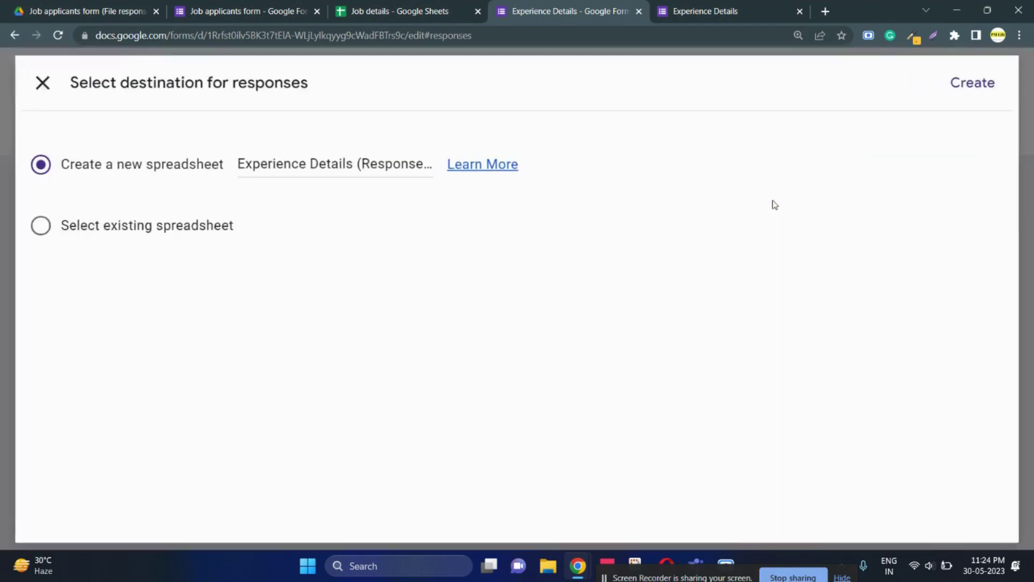
pyautogui.click(26, 223)
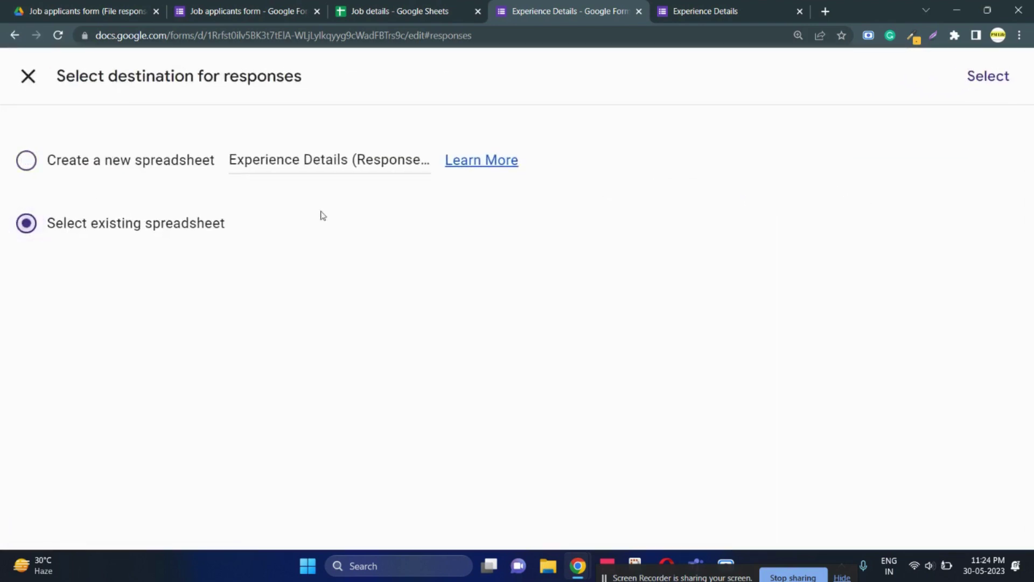
pyautogui.click(979, 93)
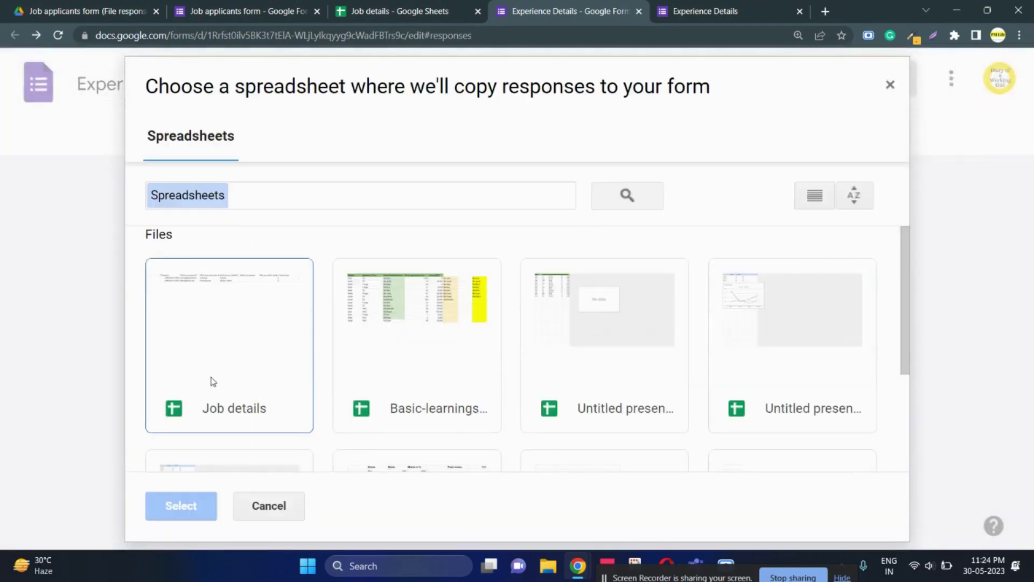
pyautogui.click(218, 383)
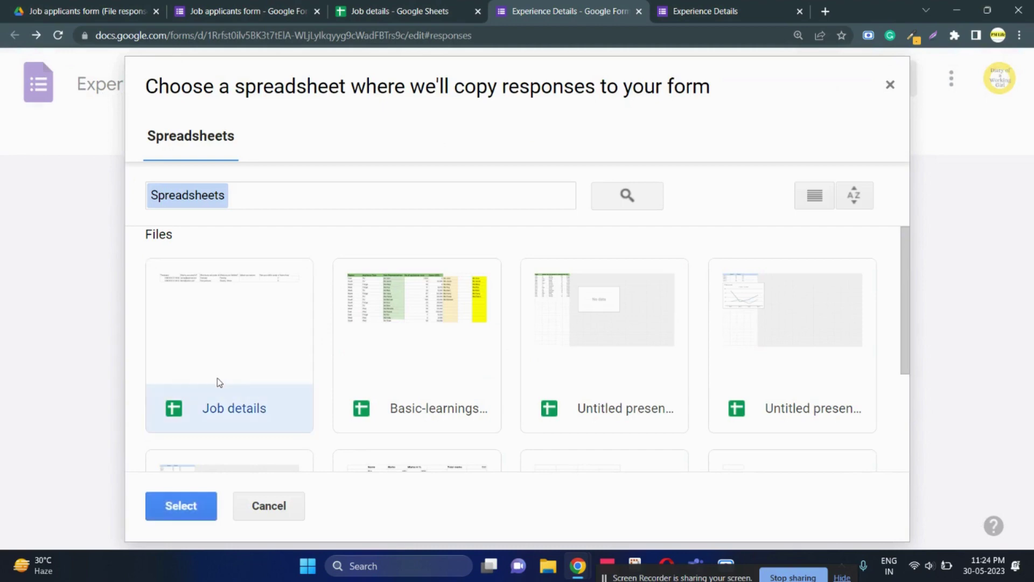
pyautogui.click(183, 506)
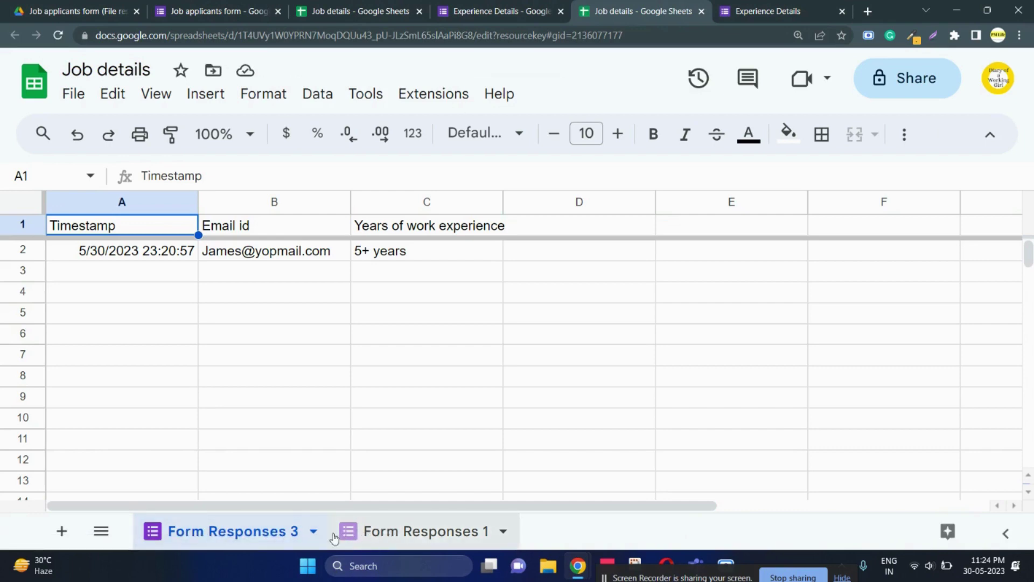
# - Submit the prefilled Experience Details form with 1-3 years of work experience and return to the newly linked Job details sheet
pyautogui.click(794, 6)
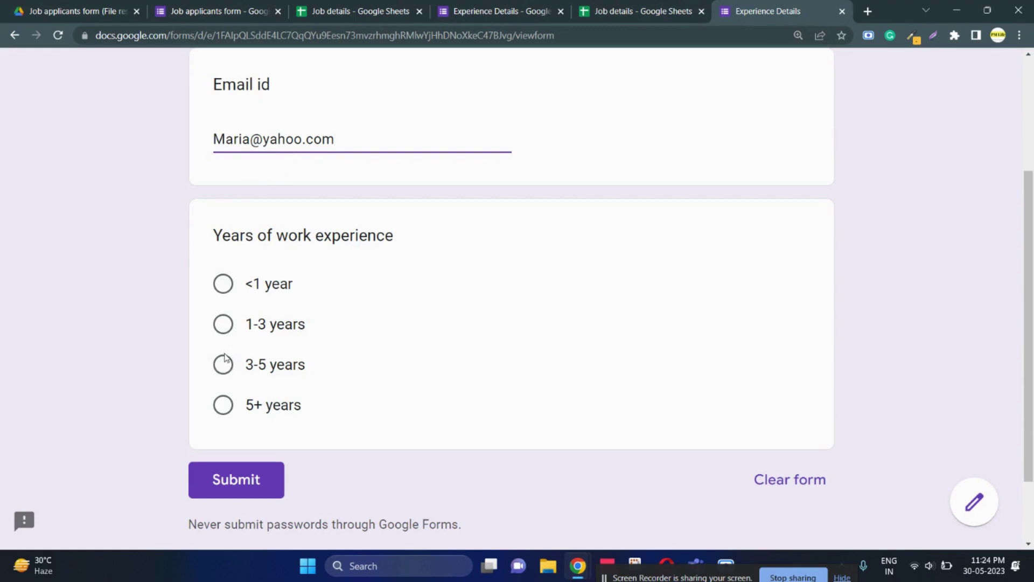
pyautogui.click(223, 324)
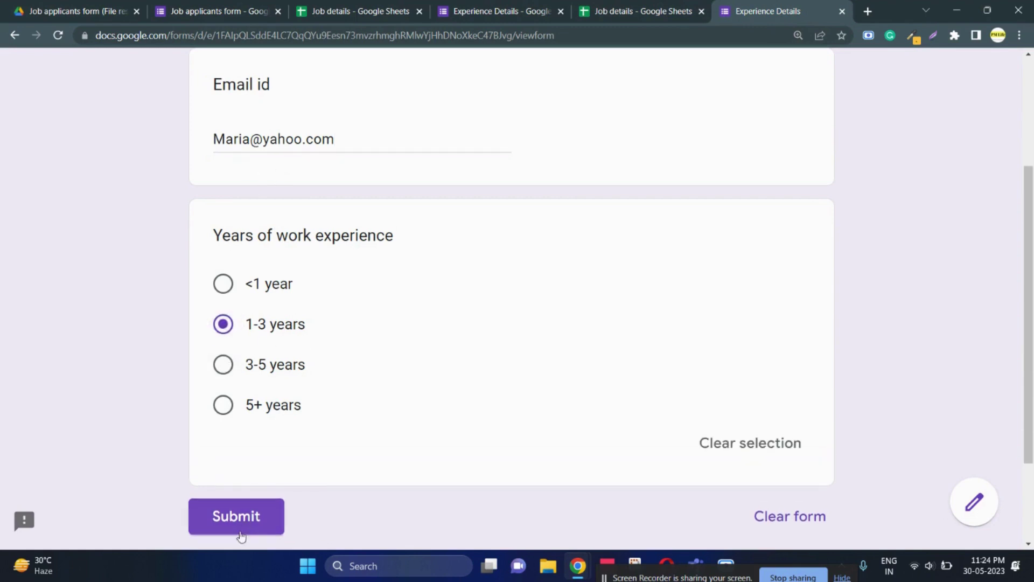
pyautogui.click(246, 515)
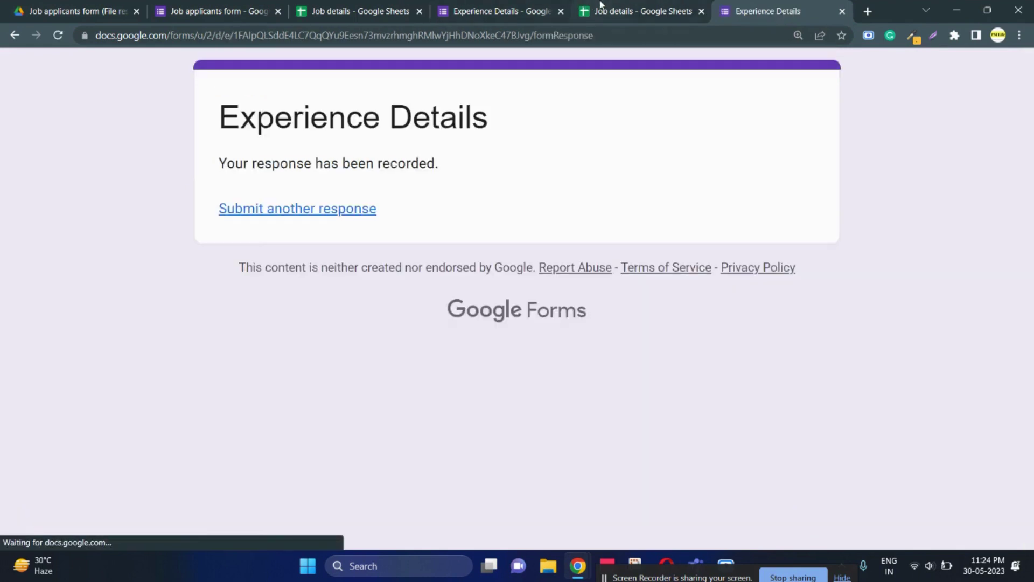
pyautogui.click(600, 5)
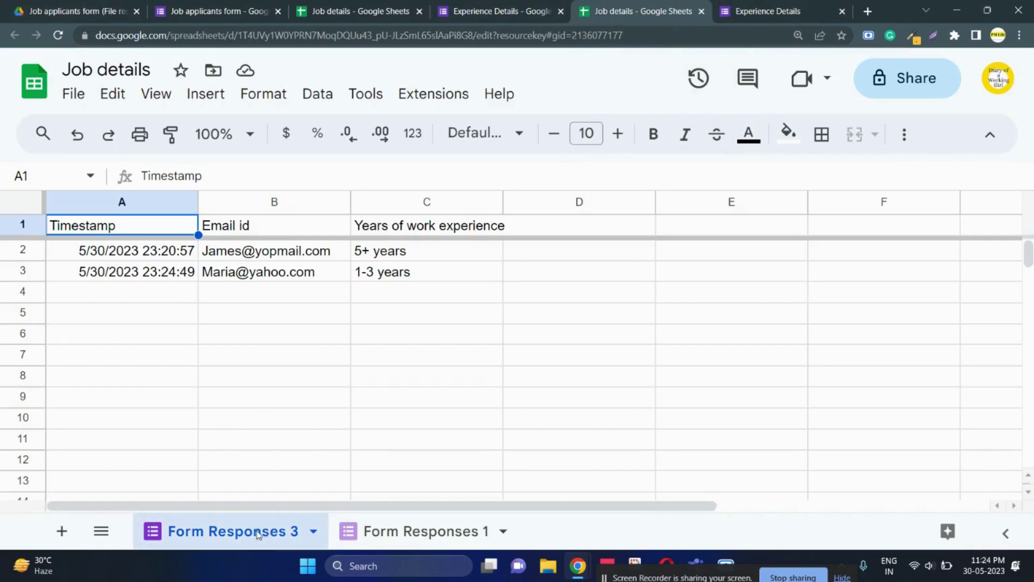
# - In Form Responses 1, start a VLOOKUP formula in G2 under Years of exp with B2 as the search key
pyautogui.click(366, 532)
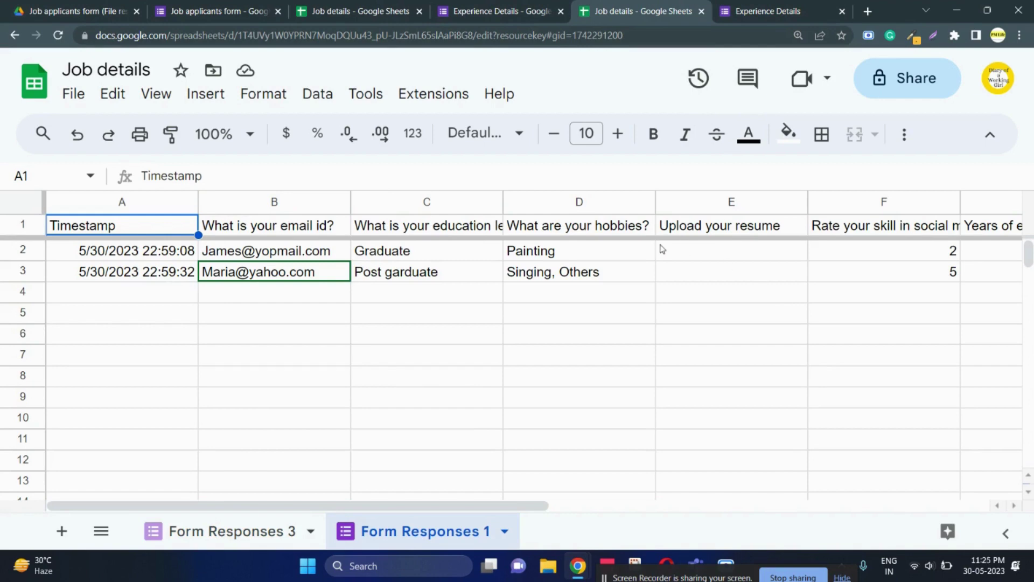
pyautogui.click(995, 250)
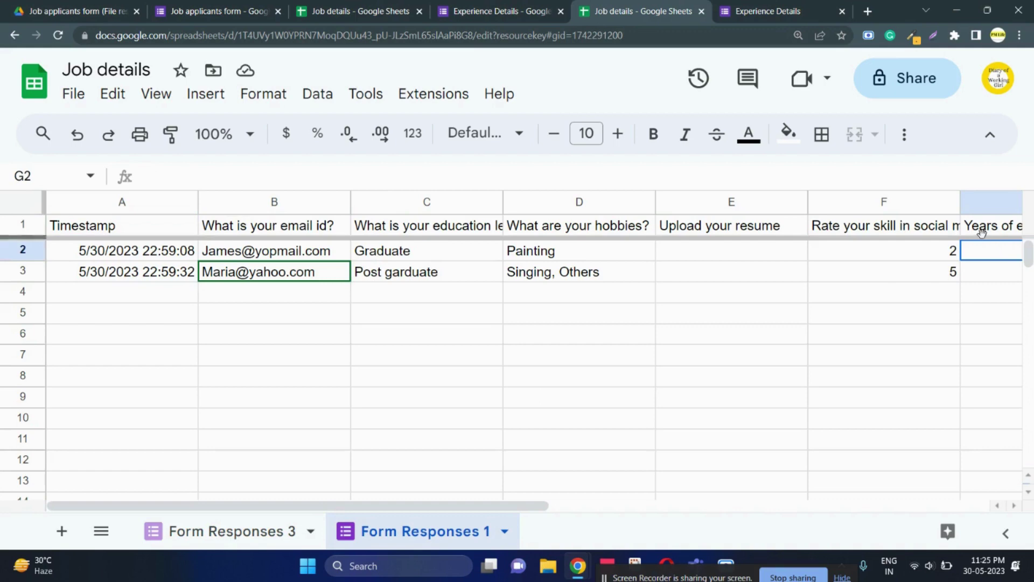
pyautogui.press('Right')
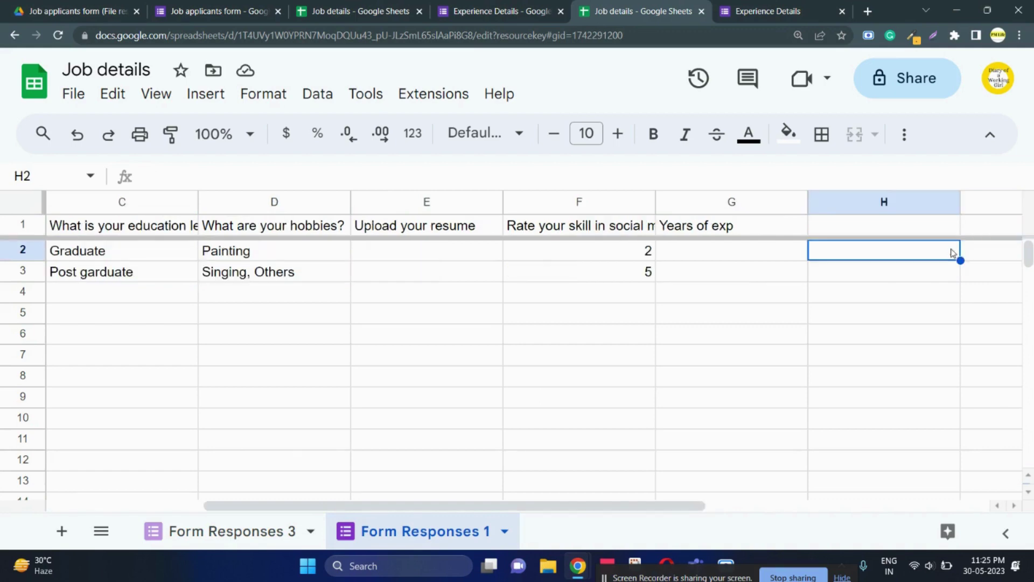
pyautogui.press('Left')
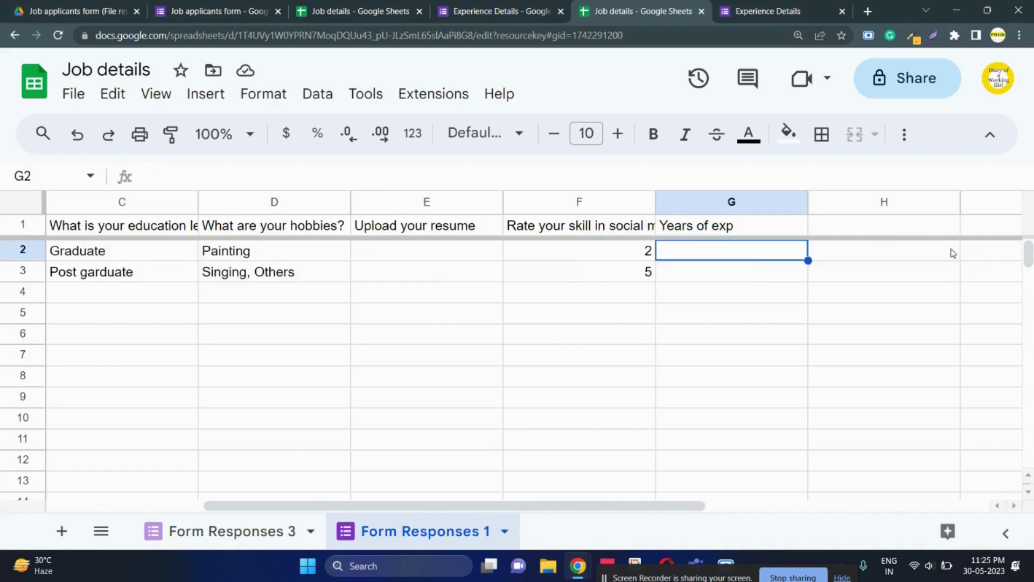
pyautogui.write('=vlo')
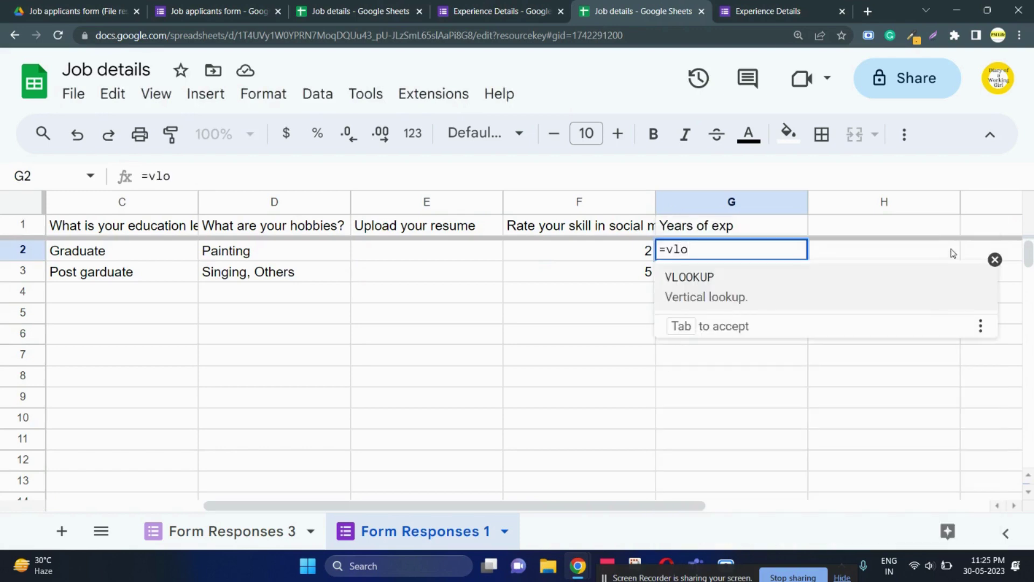
pyautogui.click(774, 294)
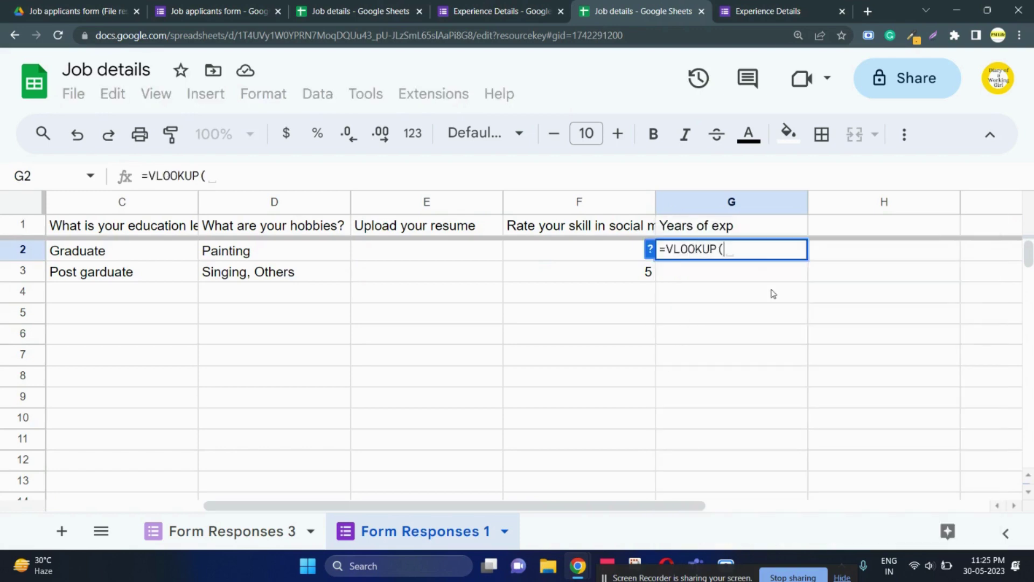
pyautogui.click(97, 259)
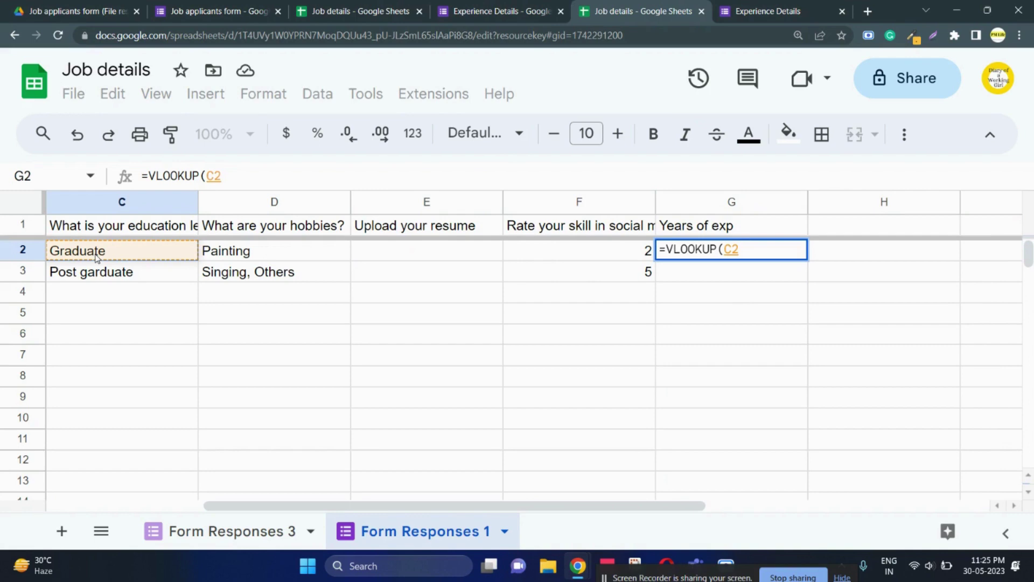
pyautogui.hscroll(-3, 97, 258)
pyautogui.press('Left')
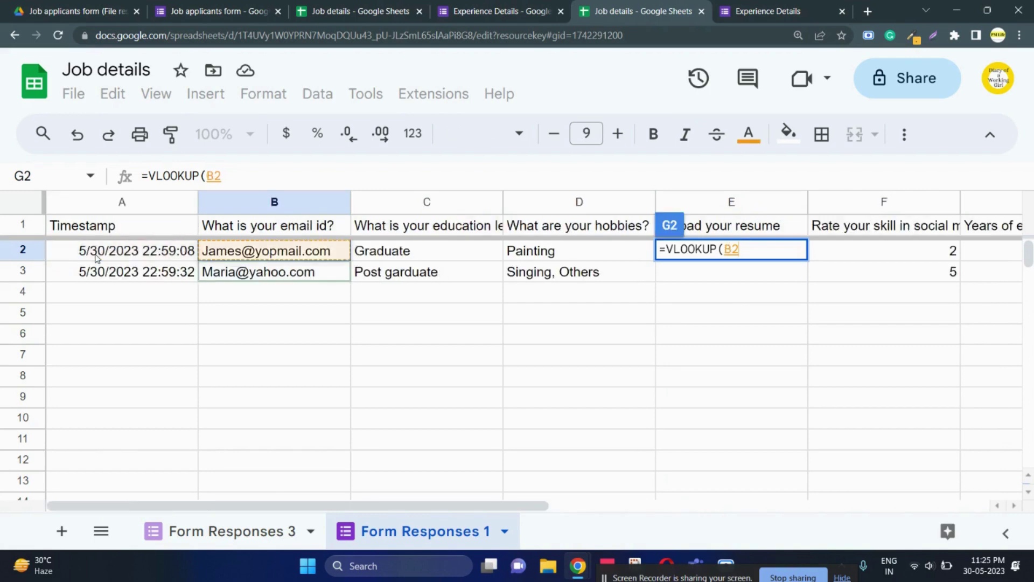
pyautogui.write(',')
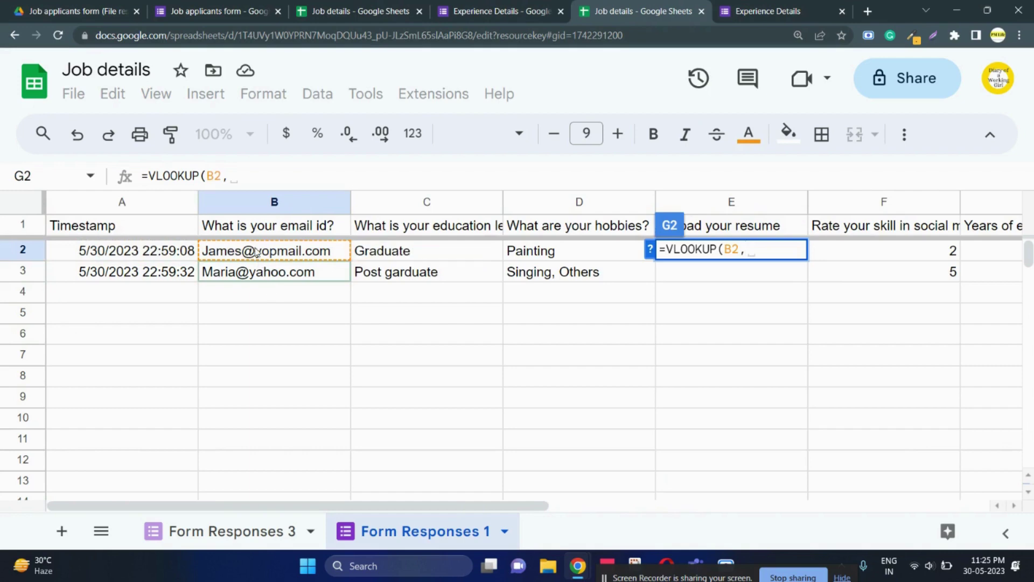
# - Set the VLOOKUP range to B2:C103 on the Form Responses 3 sheet, covering the email and work experience columns
pyautogui.moveTo(255, 251)
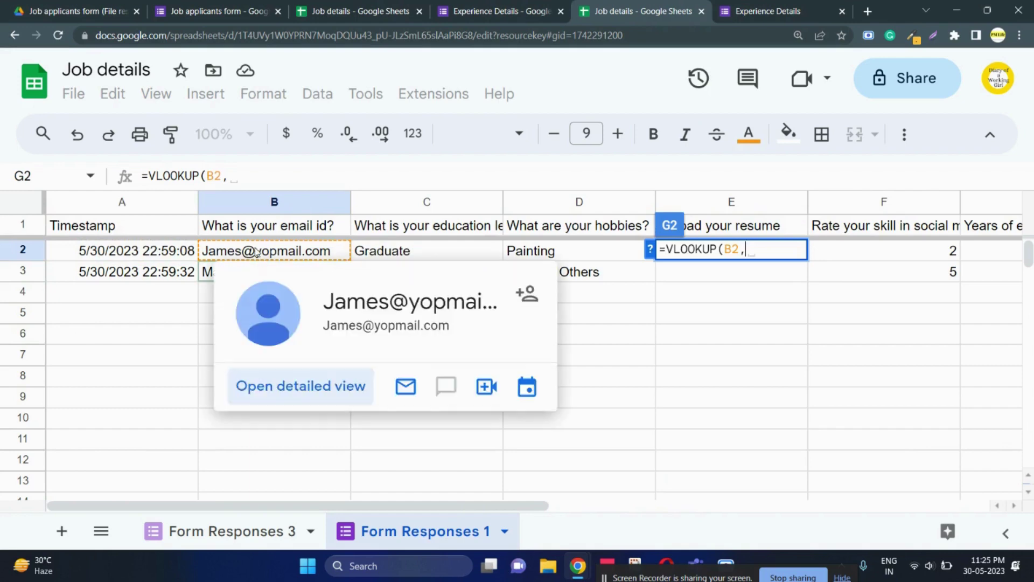
pyautogui.click(227, 535)
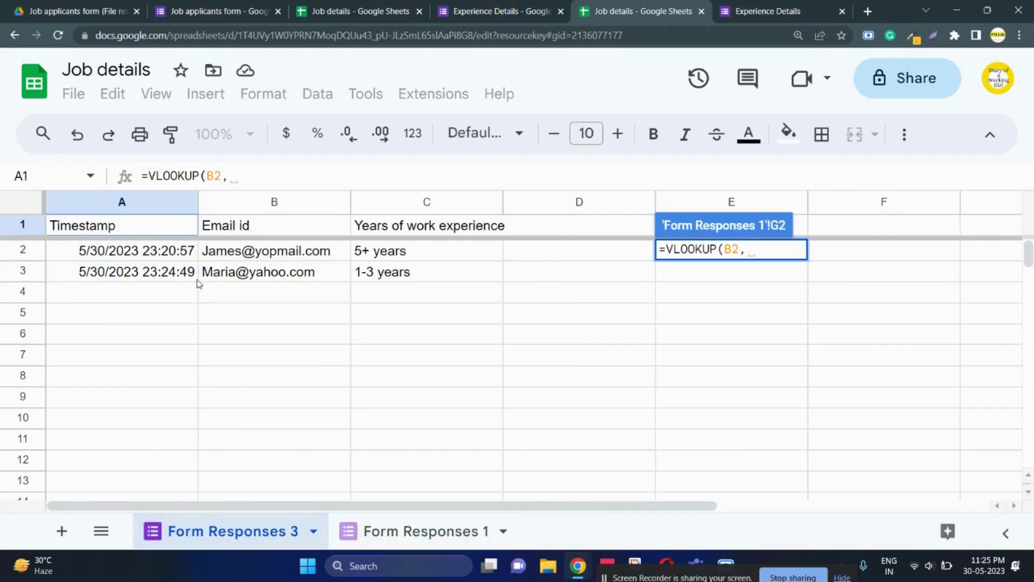
pyautogui.click(250, 258)
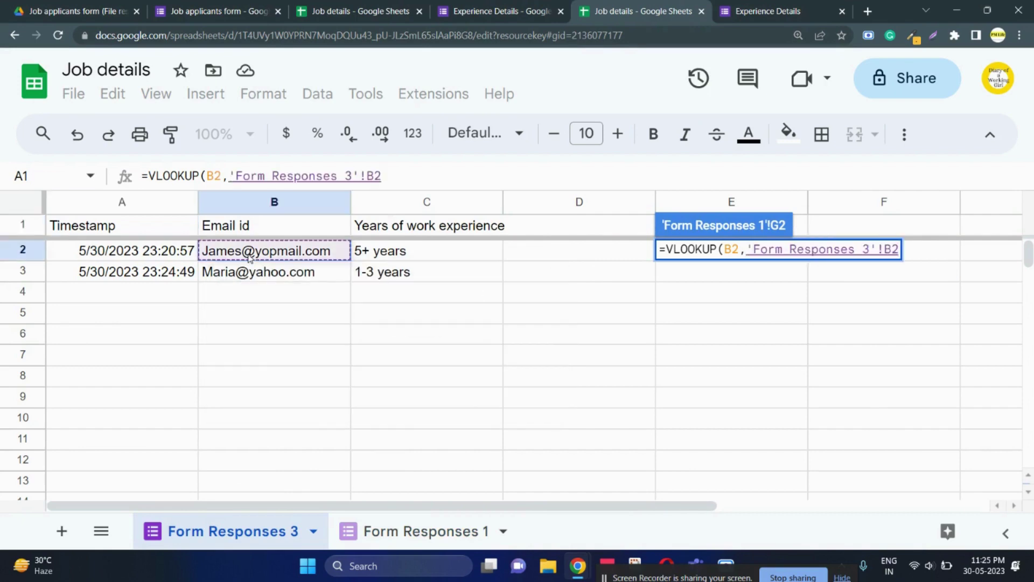
pyautogui.hotkey('shift', 'Right')
pyautogui.hotkey('shift', 'Down')
pyautogui.hotkey('shift', 'Down')
pyautogui.hotkey('shift', 'Down')
pyautogui.hotkey('shift', 'Down')
pyautogui.hotkey('shift', 'Down')
pyautogui.hotkey('shift', 'Down')
pyautogui.hotkey('shift', 'Down')
pyautogui.hotkey('shift', 'Down')
pyautogui.hotkey('shift', 'Down')
pyautogui.hotkey('shift', 'Down')
pyautogui.hotkey('shift', 'Down')
pyautogui.hotkey('shift', 'Down')
pyautogui.hotkey('shift', 'Down')
pyautogui.hotkey('shift', 'Down')
pyautogui.hotkey('shift', 'Down')
pyautogui.hotkey('shift', 'Down')
pyautogui.hotkey('shift', 'Down')
pyautogui.hotkey('shift', 'Down')
pyautogui.hotkey('shift', 'Down')
pyautogui.hotkey('shift', 'Down')
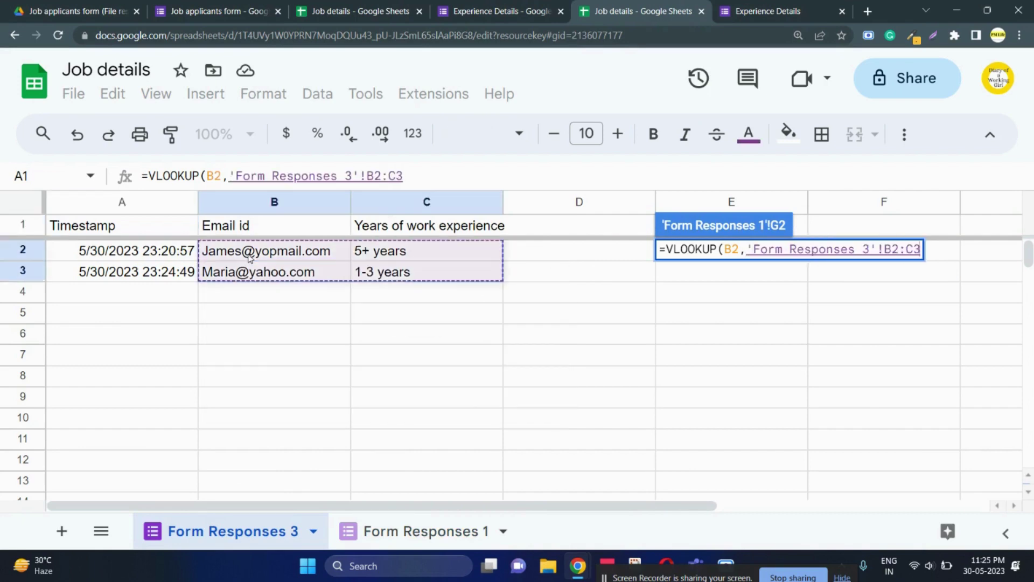
pyautogui.hotkey('shift', 'Down')
pyautogui.hotkey('shift', 'Down')
pyautogui.hotkey('shift', 'Down')
pyautogui.hotkey('shift', 'Down')
pyautogui.hotkey('shift', 'Down')
pyautogui.hotkey('shift', 'Down')
pyautogui.hotkey('shift', 'Down')
pyautogui.hotkey('shift', 'Down')
pyautogui.hotkey('shift', 'Down')
pyautogui.hotkey('shift', 'Down')
pyautogui.hotkey('shift', 'Down')
pyautogui.hotkey('shift', 'Down')
pyautogui.hotkey('shift', 'Down')
pyautogui.hotkey('shift', 'Down')
pyautogui.hotkey('shift', 'Down')
pyautogui.hotkey('shift', 'Down')
pyautogui.hotkey('shift', 'Down')
pyautogui.hotkey('shift', 'Down')
pyautogui.hotkey('shift', 'Down')
pyautogui.hotkey('shift', 'Down')
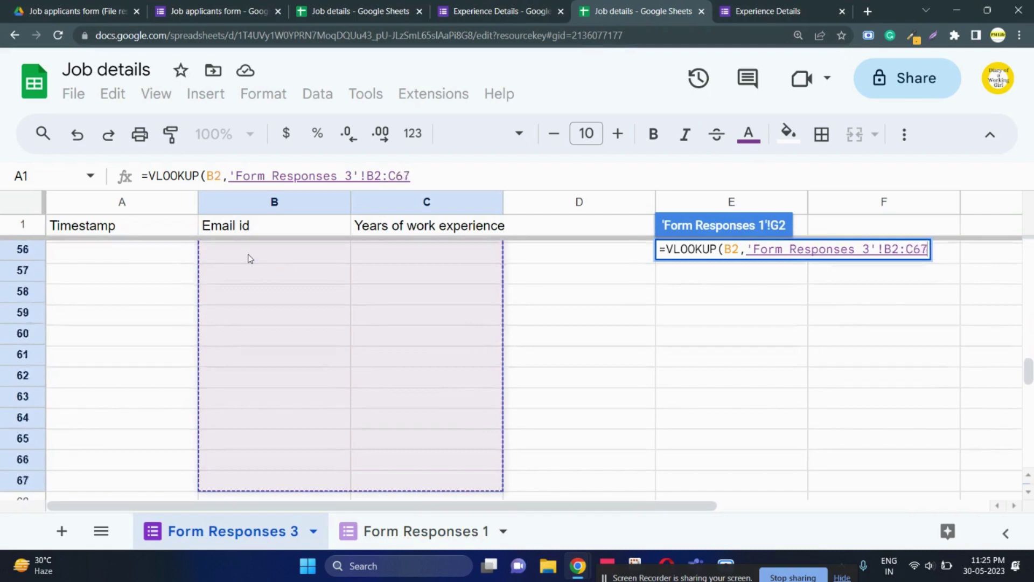
pyautogui.hotkey('shift', 'Down')
pyautogui.hotkey('shift', 'Down')
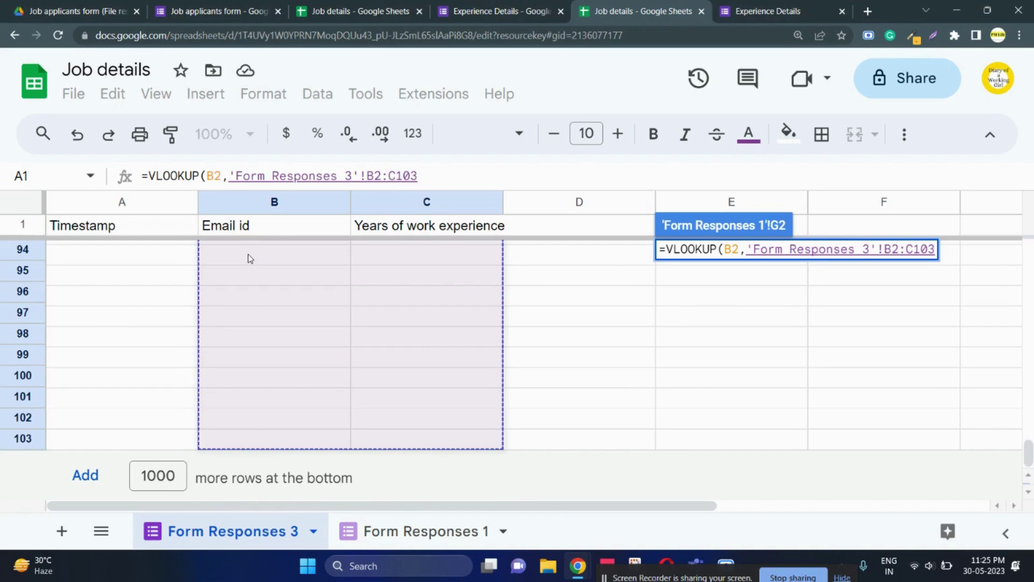
# - Make the lookup range absolute as $B$2:$C$103 and complete the VLOOKUP with column index 2 and exact match 0
pyautogui.press('F4')
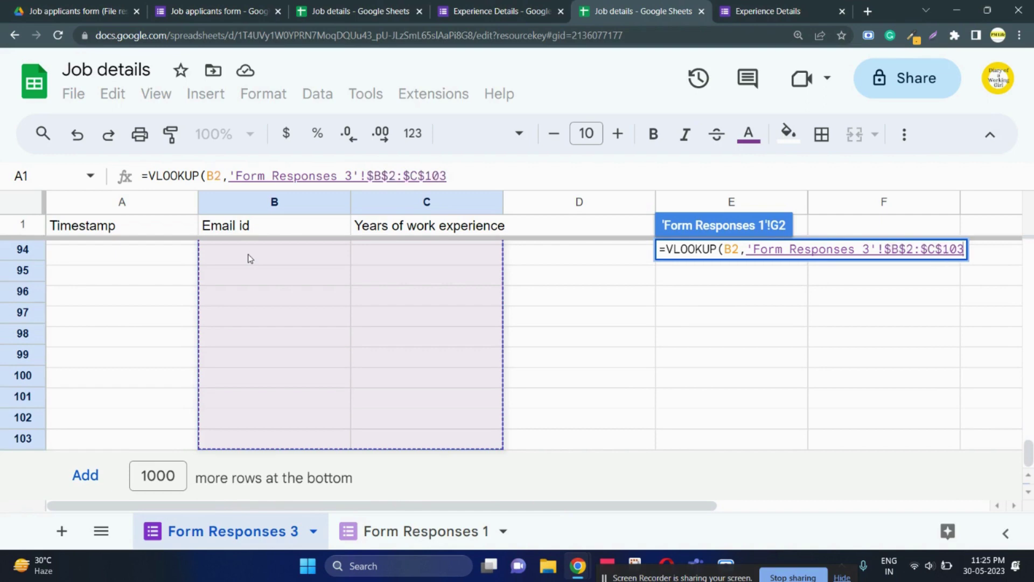
pyautogui.write(',2,')
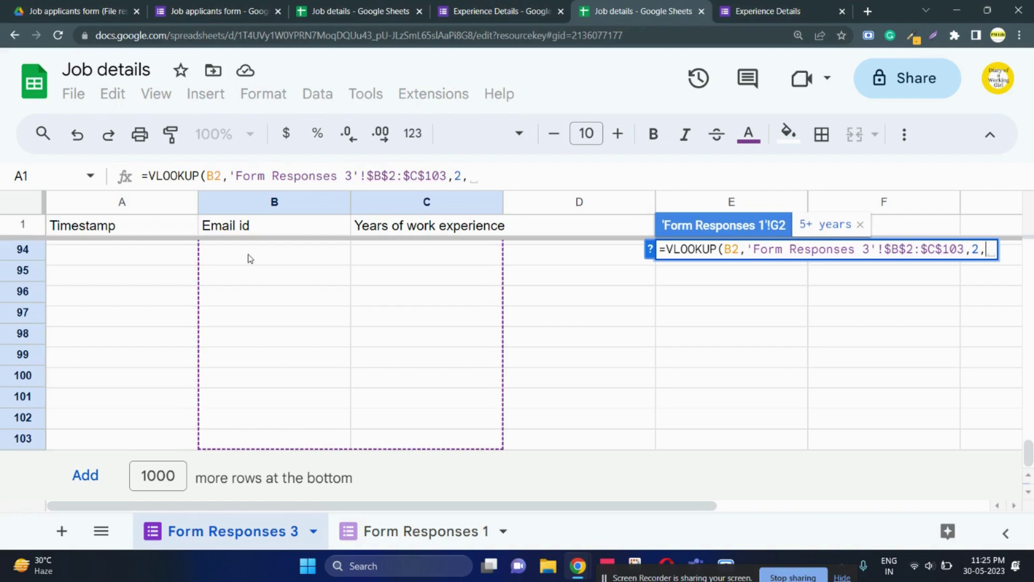
pyautogui.write('0)')
pyautogui.press('Return')
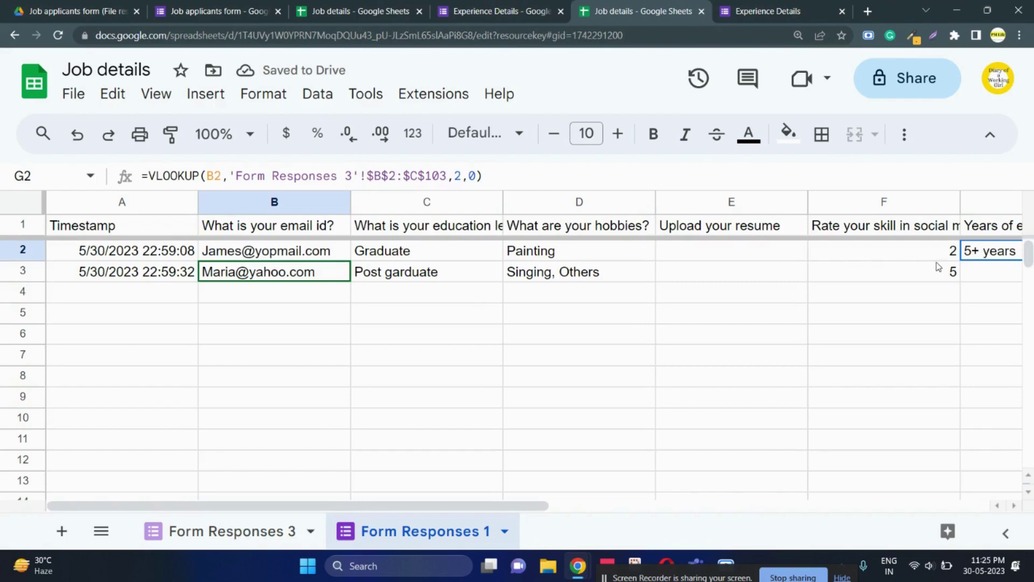
# - Fill the VLOOKUP formula from G2 down the Years of exp column to G65 and check the filled cells
pyautogui.doubleClick(999, 274)
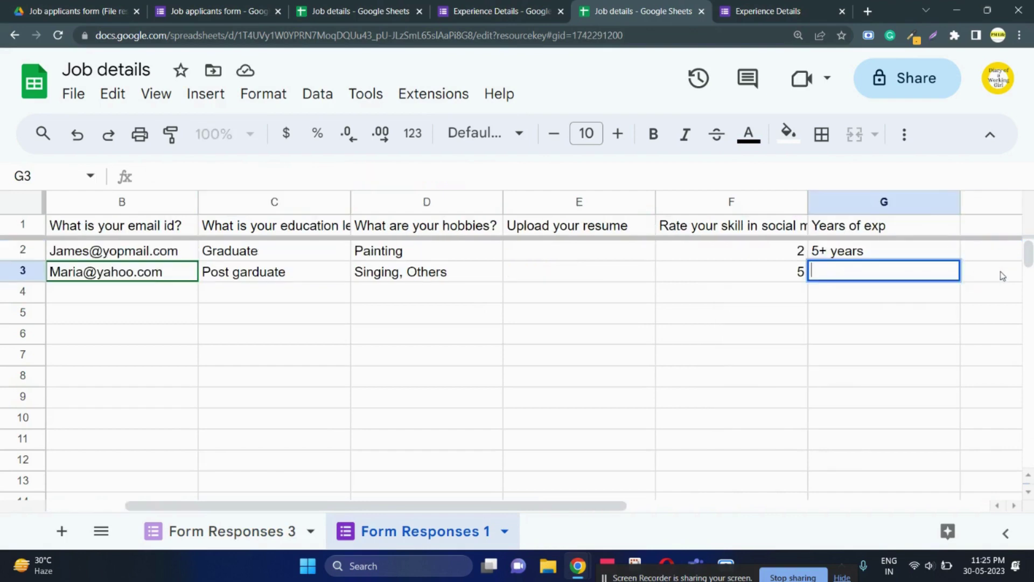
pyautogui.click(930, 250)
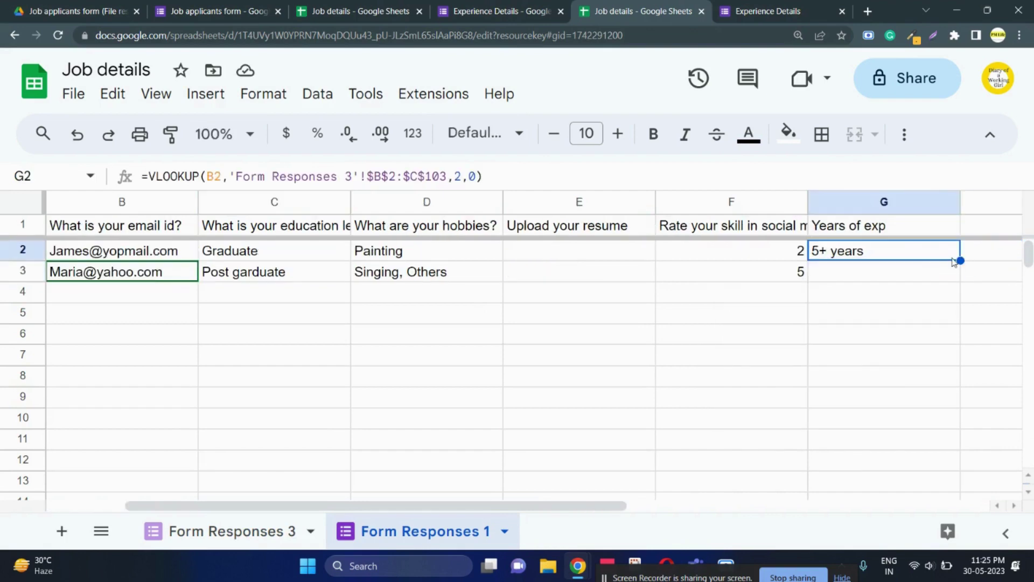
pyautogui.moveTo(960, 260); pyautogui.dragTo(948, 482)
pyautogui.scroll(12, 684, 353)
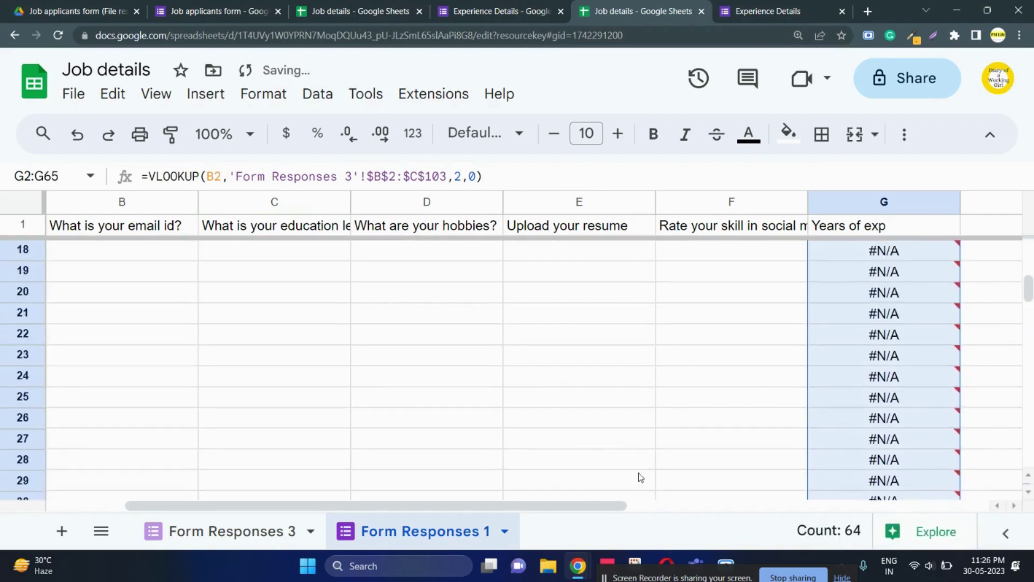
pyautogui.scroll(5, 699, 403)
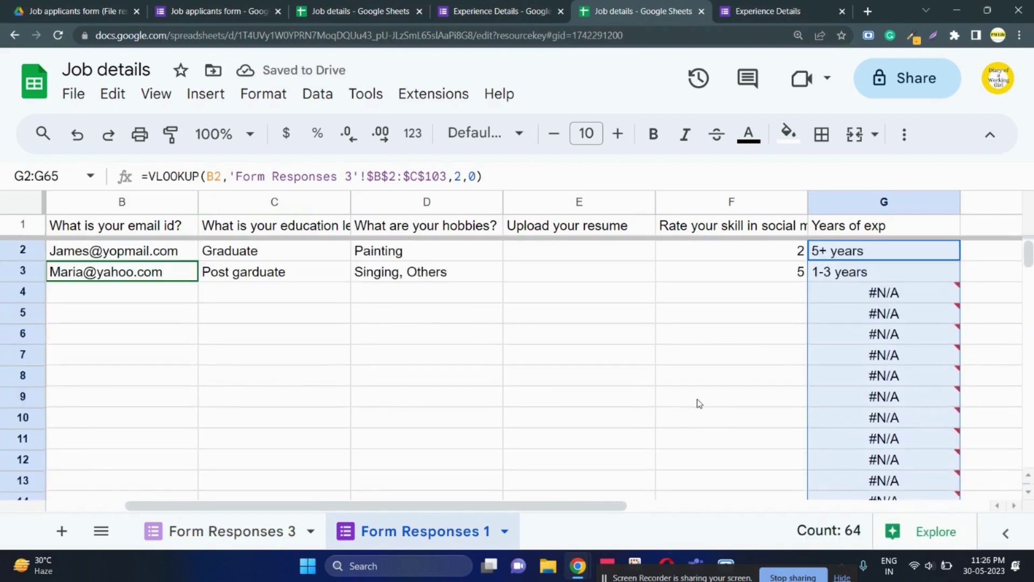
pyautogui.click(856, 275)
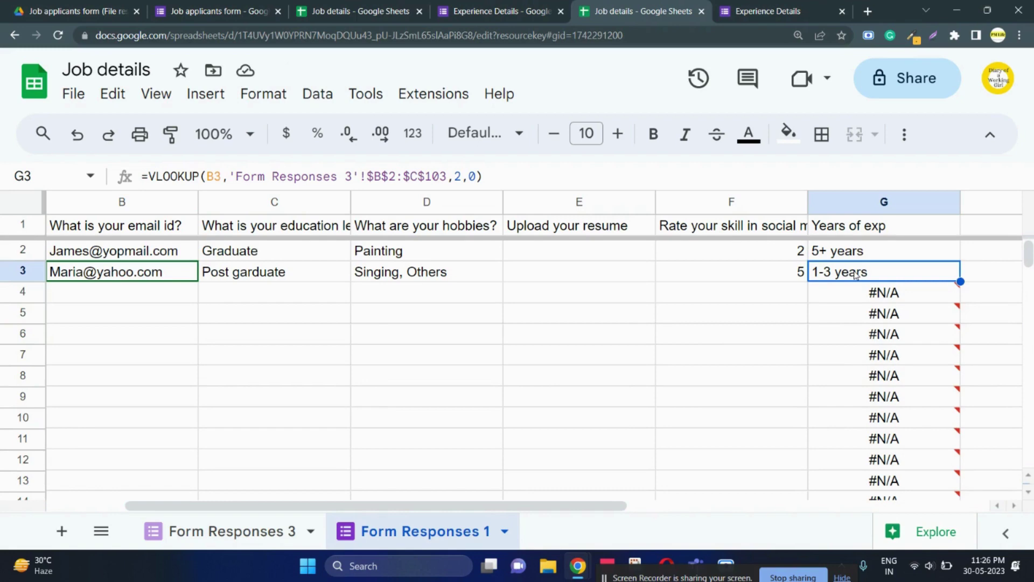
pyautogui.moveTo(867, 296)
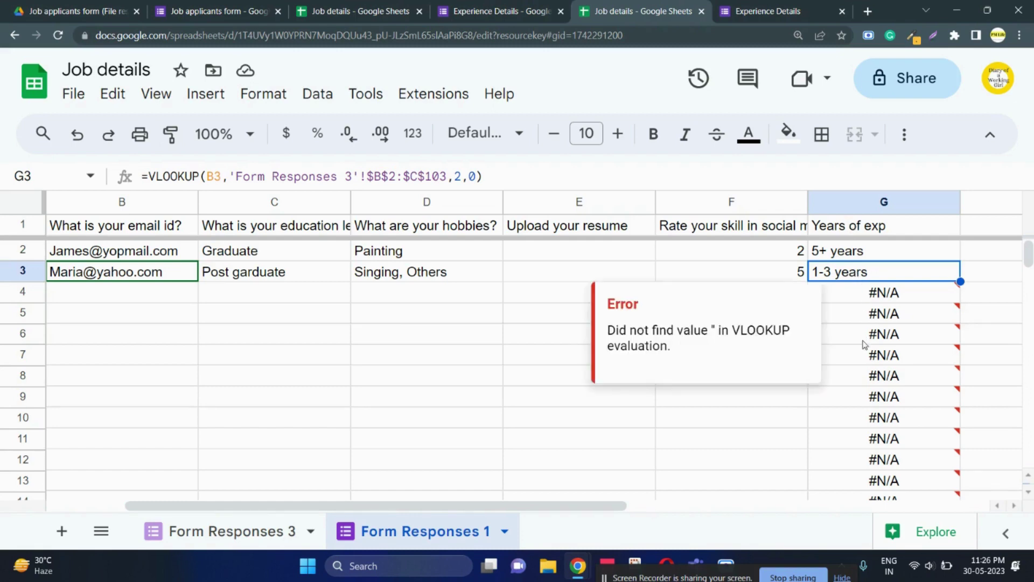